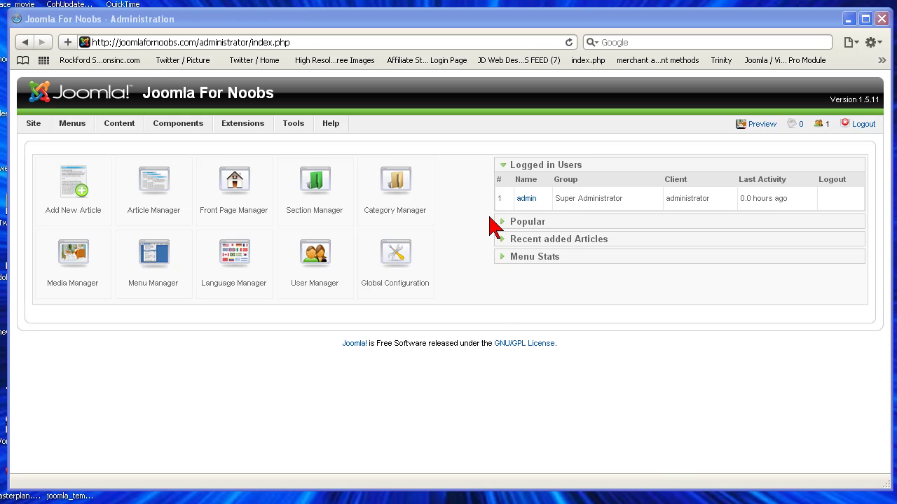
Bring up the Extensions menu dropdown on the Joomla admin control panel
mouse_move(236, 127)
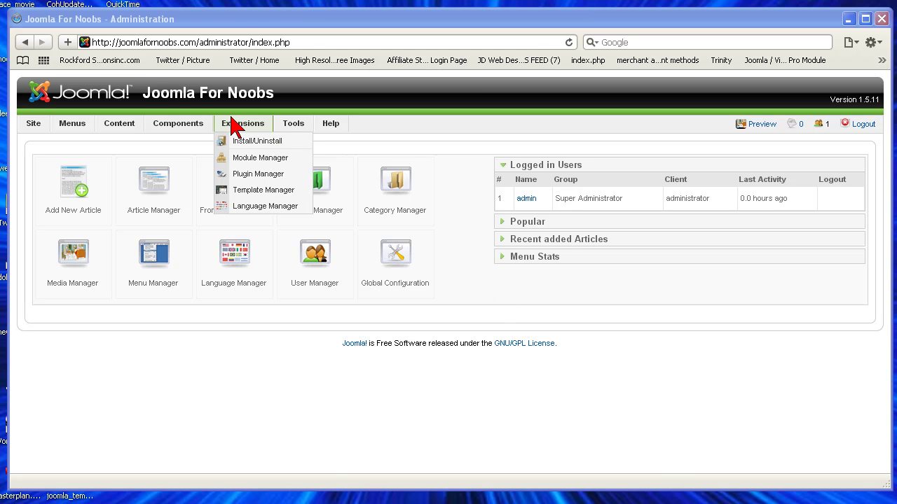
Choose plg_lazybackup_2.1.1.zip from joomla1.5 components > lazybackup in the installer and upload it
click(257, 142)
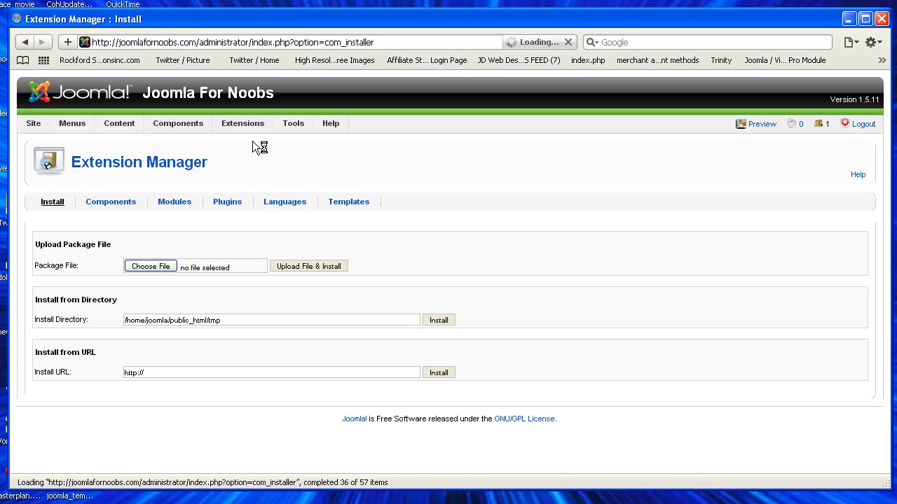
click(152, 272)
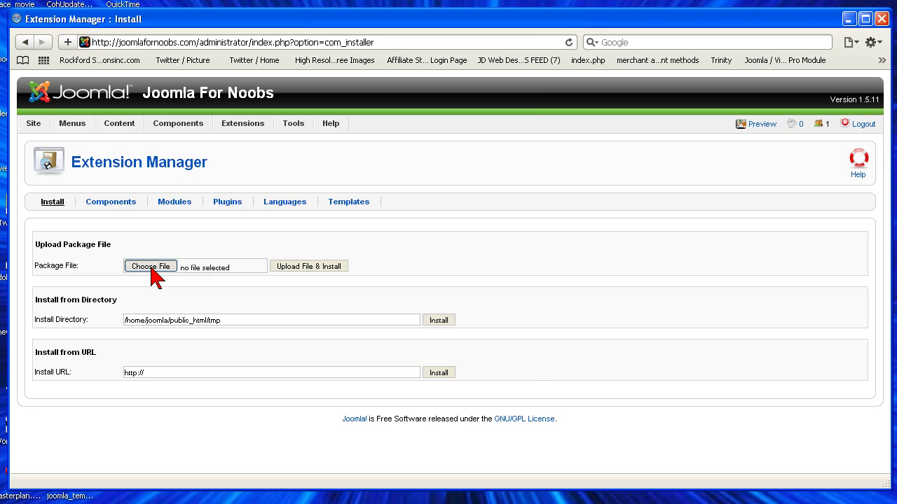
click(429, 115)
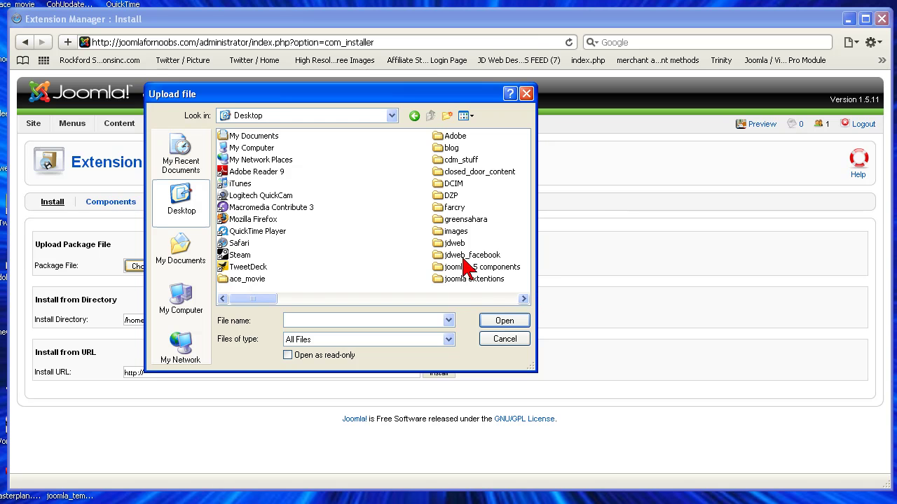
click(523, 299)
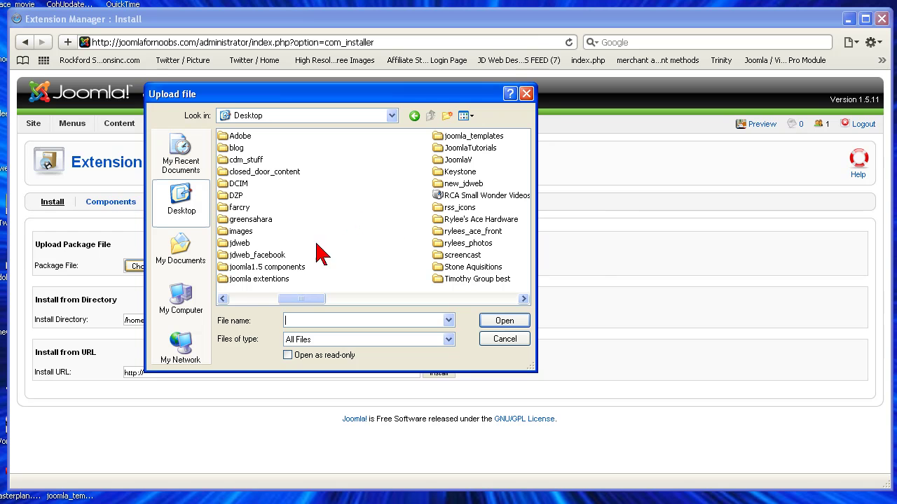
double_click(221, 270)
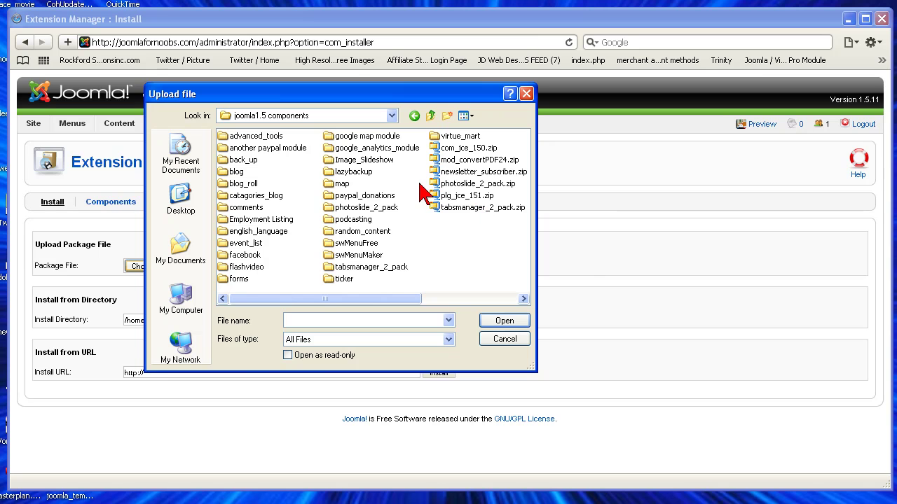
double_click(342, 172)
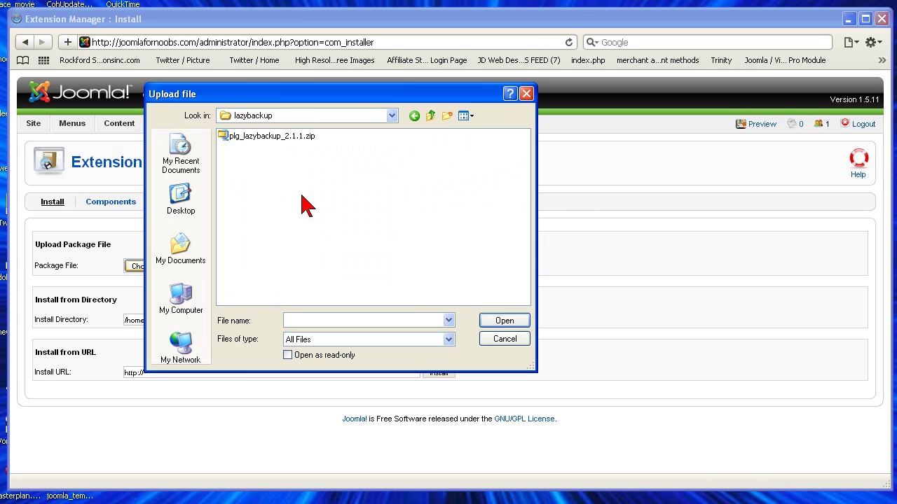
click(257, 138)
click(499, 322)
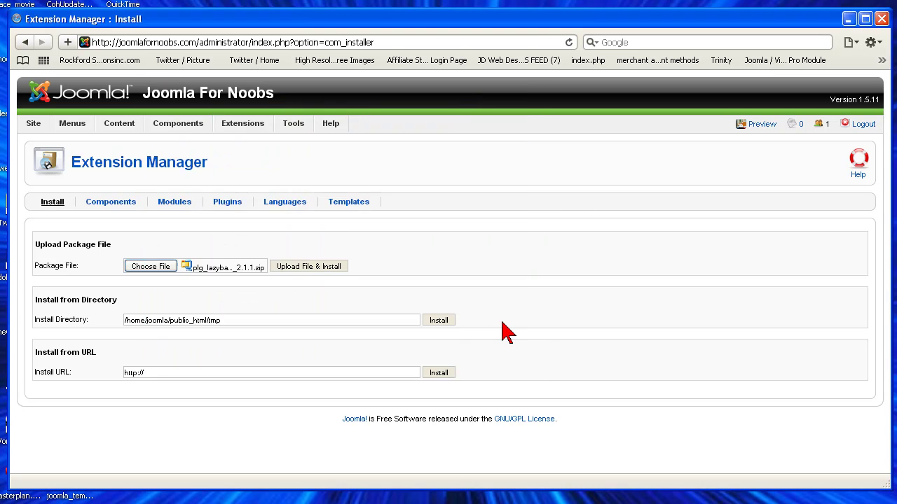
click(313, 279)
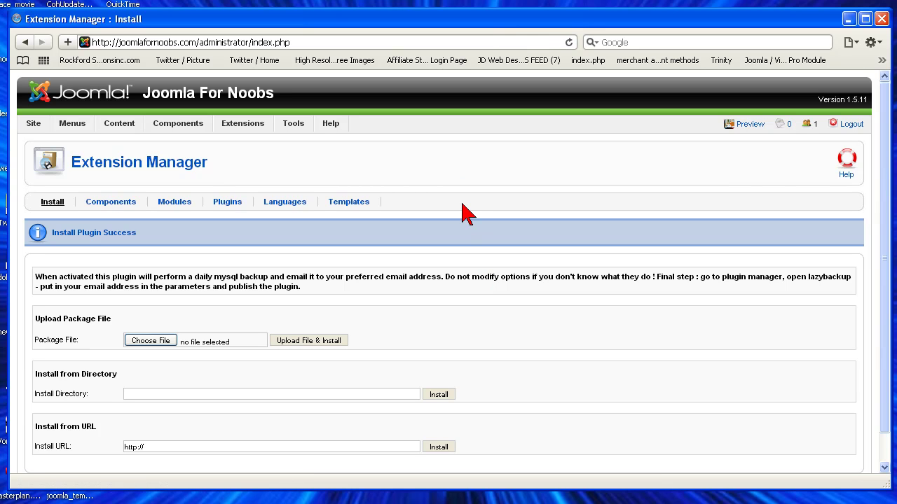
Open the Plugin Manager from the Extensions menu
mouse_move(247, 129)
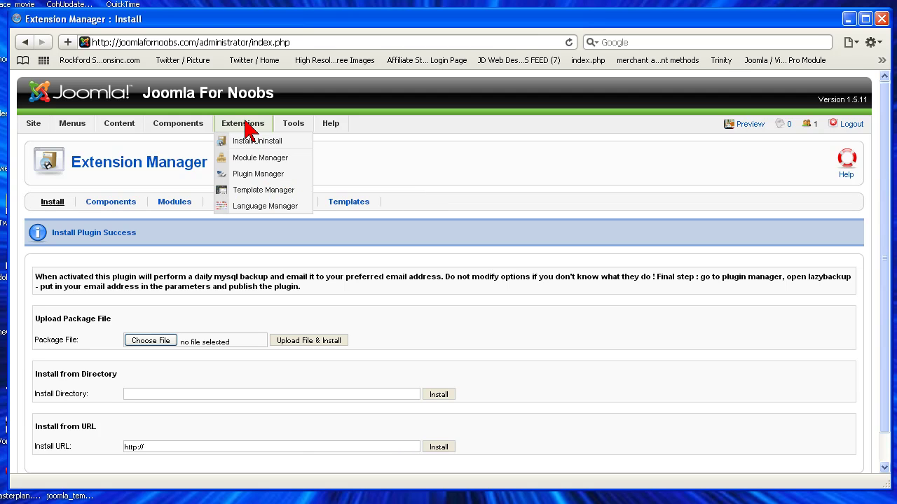
click(256, 179)
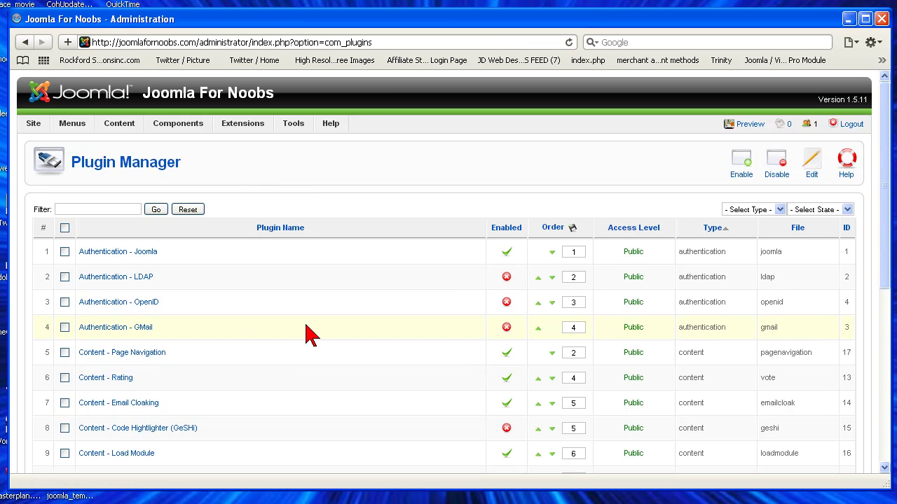
mouse_move(231, 125)
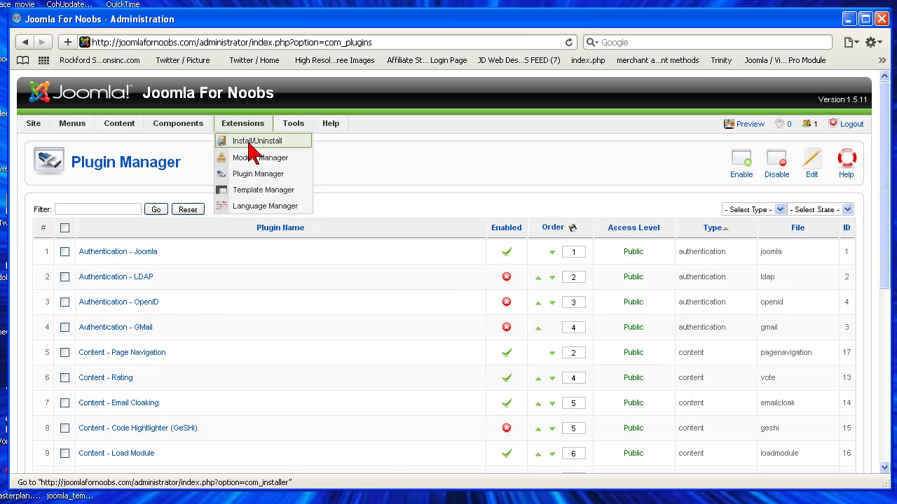
click(251, 175)
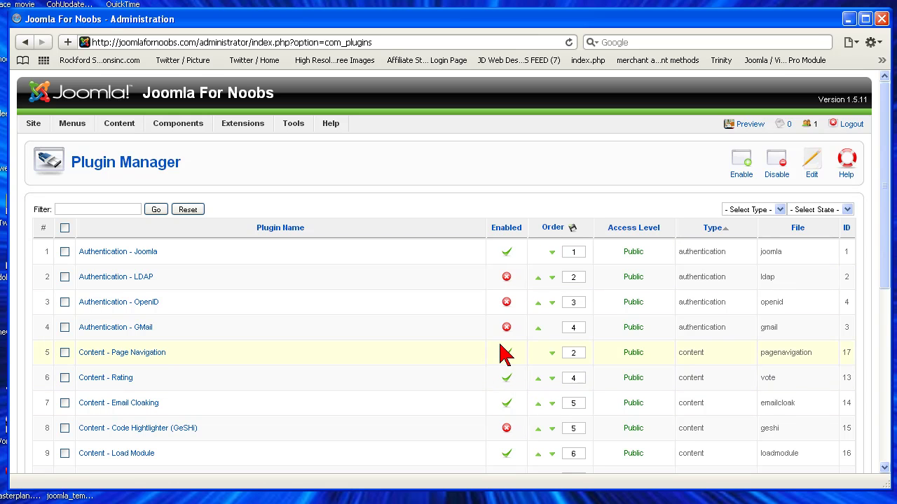
Sort plugins by Enabled and display all on one page to find LazyBackup 2
click(507, 228)
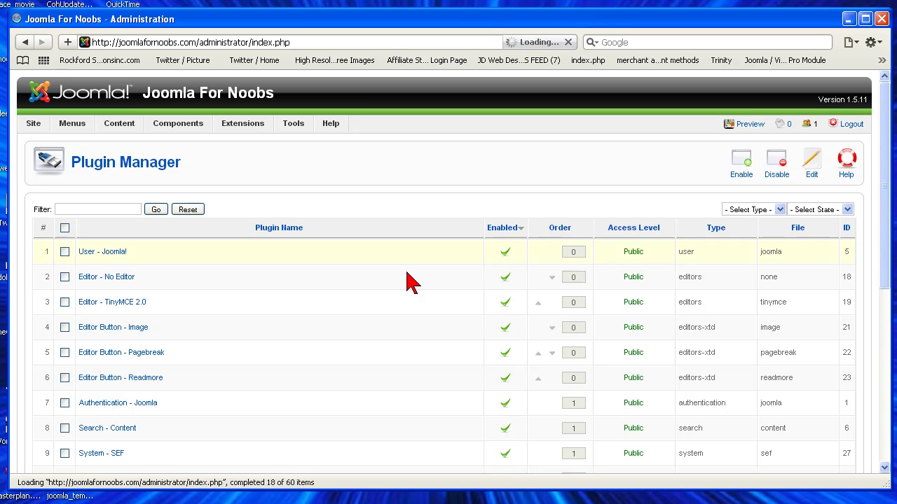
scroll(400, 354, down, 8)
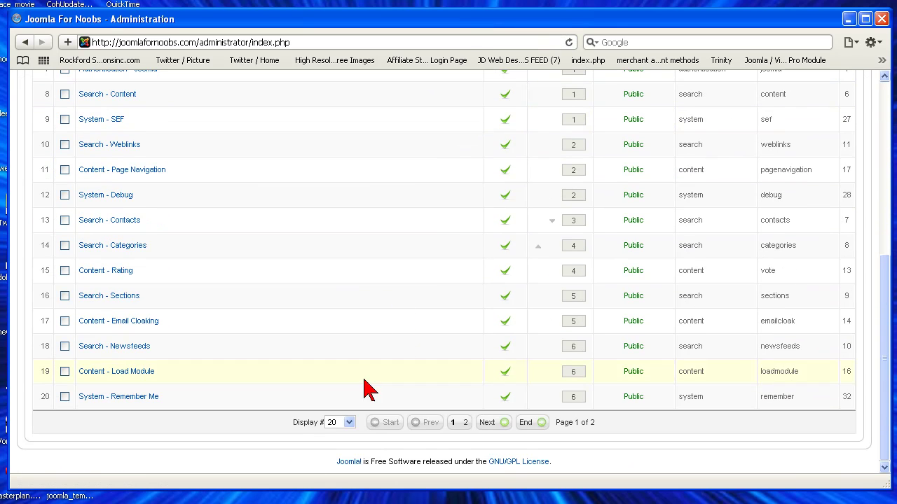
click(347, 423)
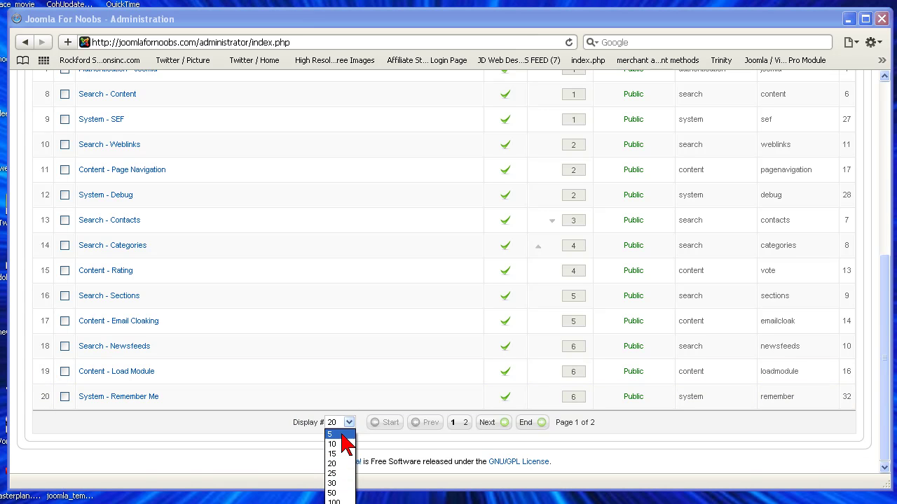
click(333, 501)
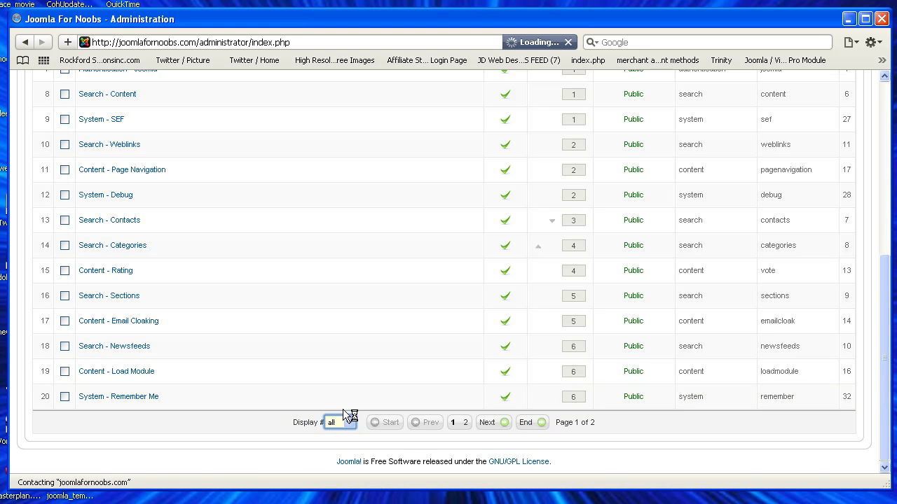
scroll(376, 394, down, 15)
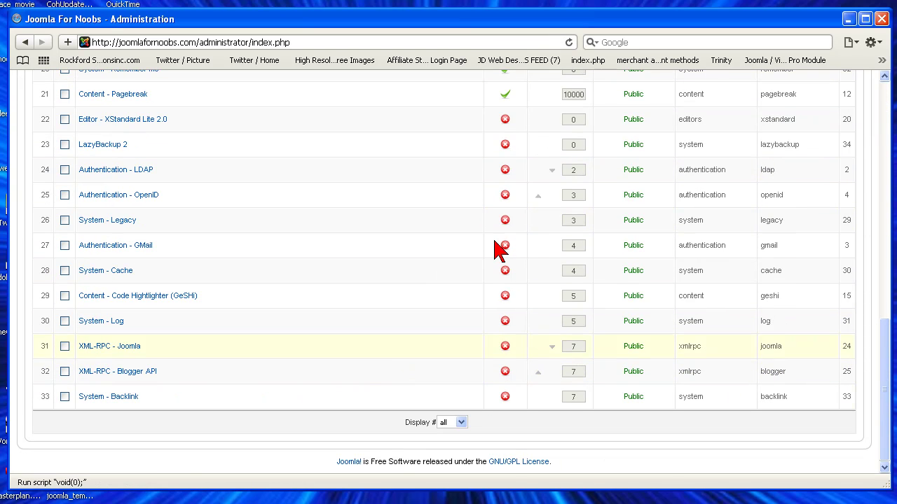
In LazyBackup 2, enter the backup recipient's e-mail in To Email address and set Enabled to Yes
click(105, 145)
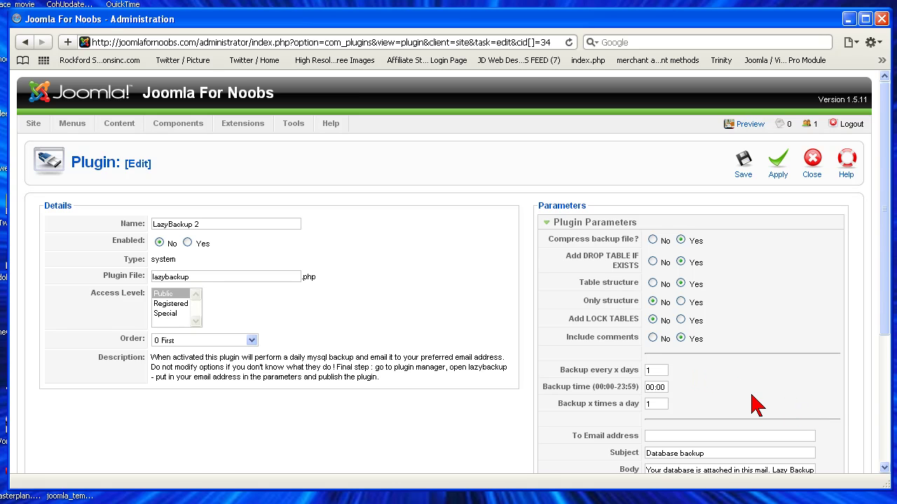
scroll(771, 414, down, 2)
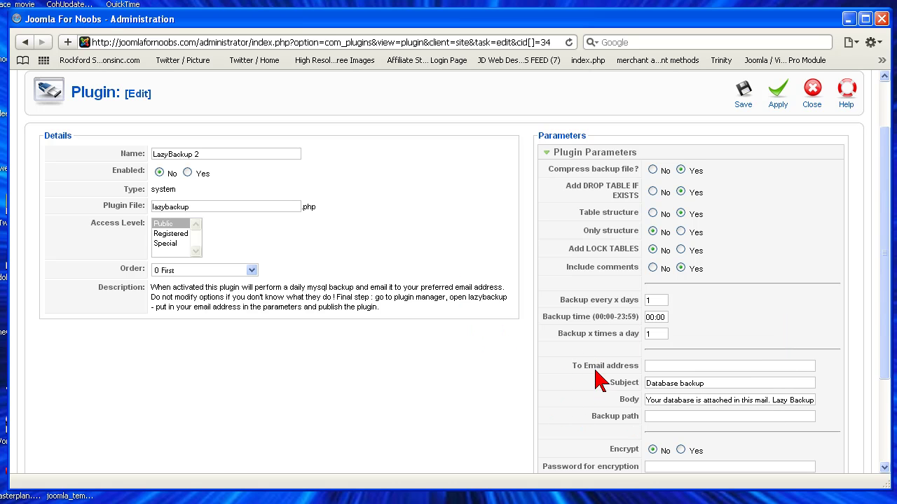
mouse_move(628, 365)
click(666, 365)
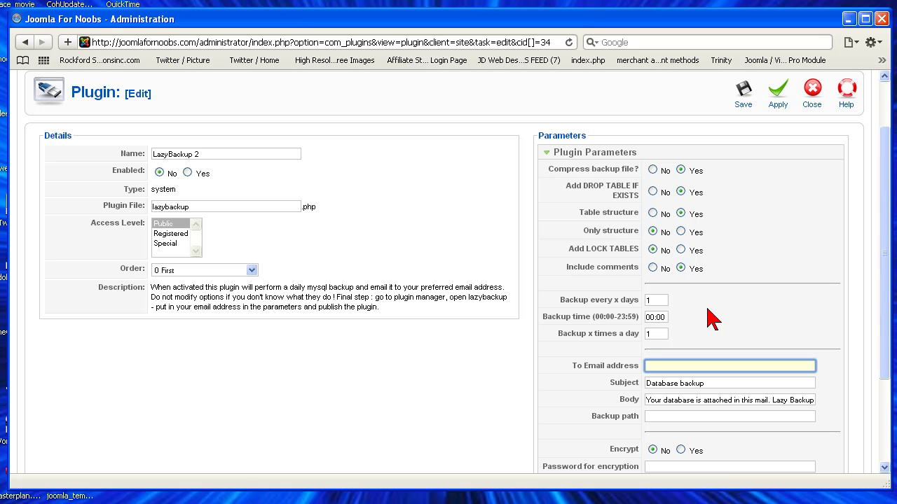
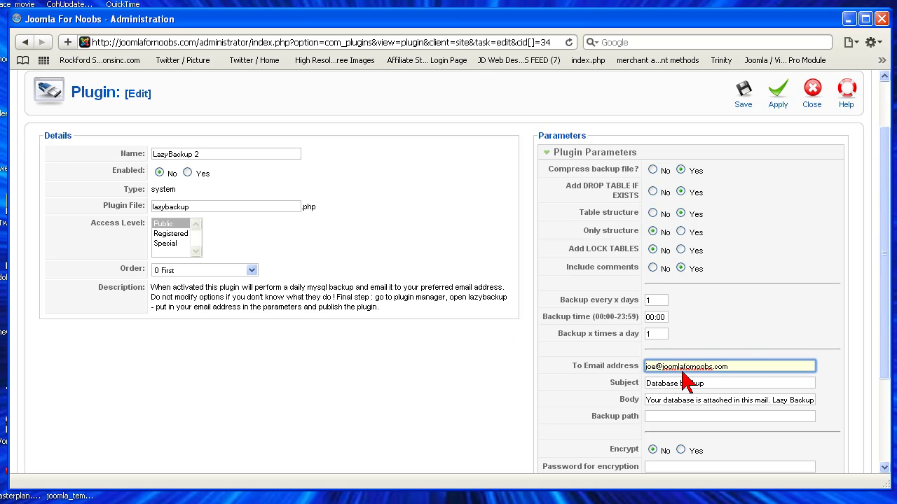
click(652, 367)
click(655, 367)
key(BackSpace)
key(BackSpace)
key(BackSpace)
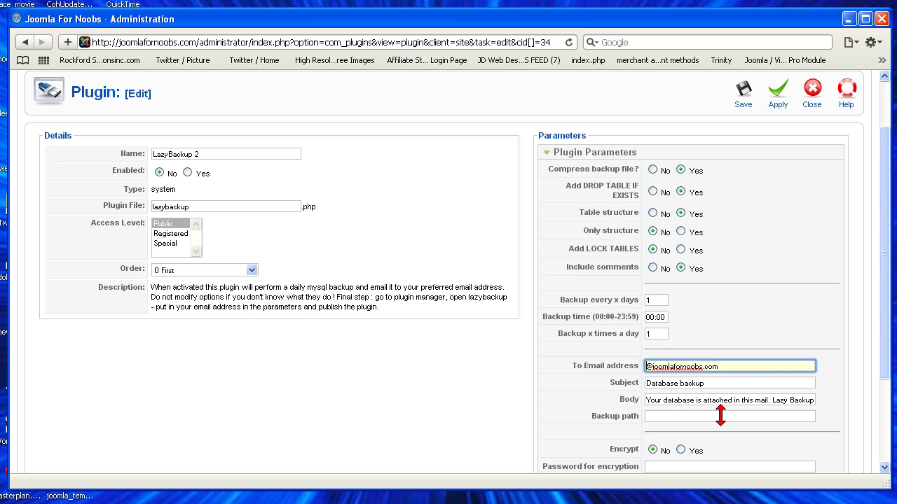
text(backup)
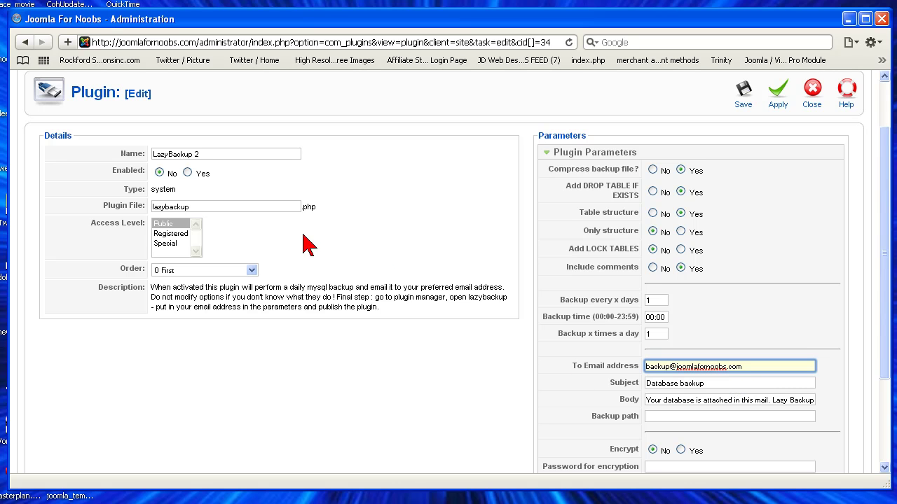
click(188, 174)
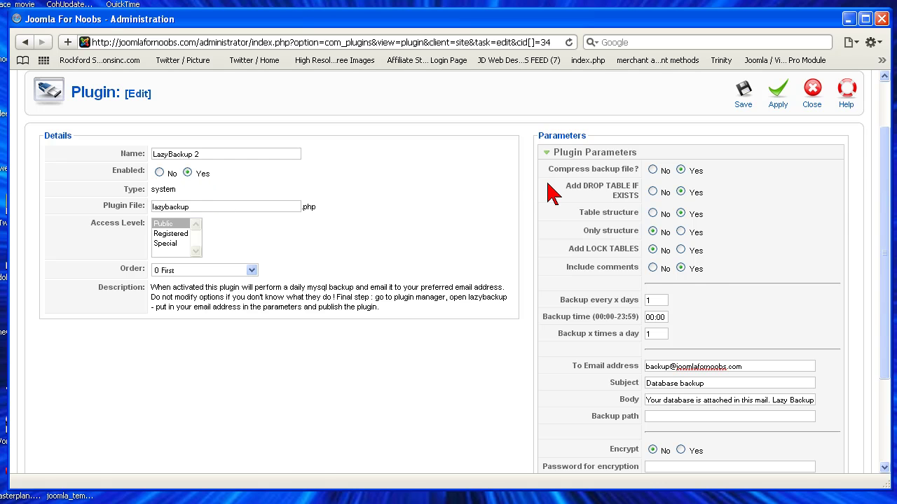
Save LazyBackup 2 and confirm it is listed as an enabled plugin
click(743, 92)
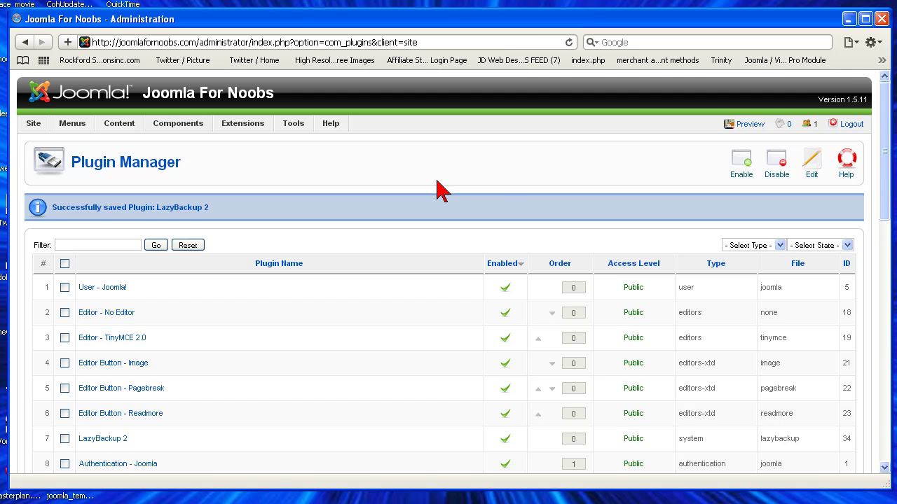
scroll(335, 378, down, 12)
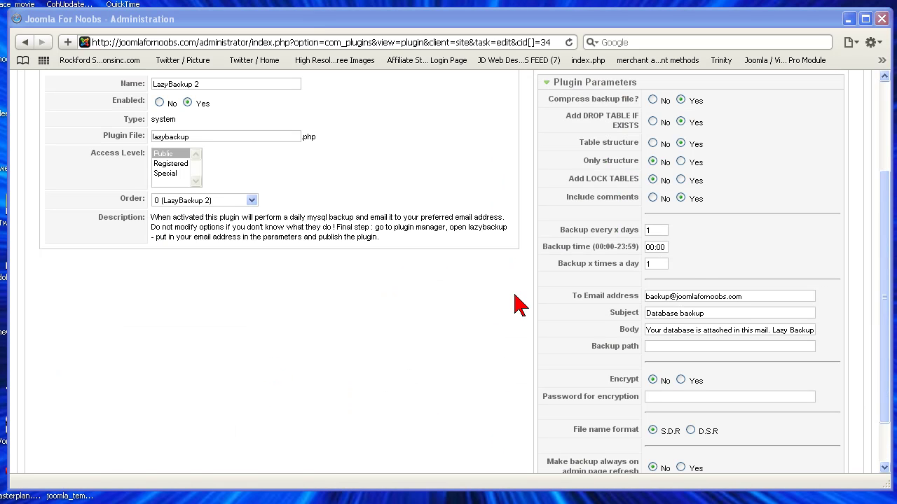
Change Backup time from 00:00 to 12:00 and Backup every x days from 1 to 2
click(666, 246)
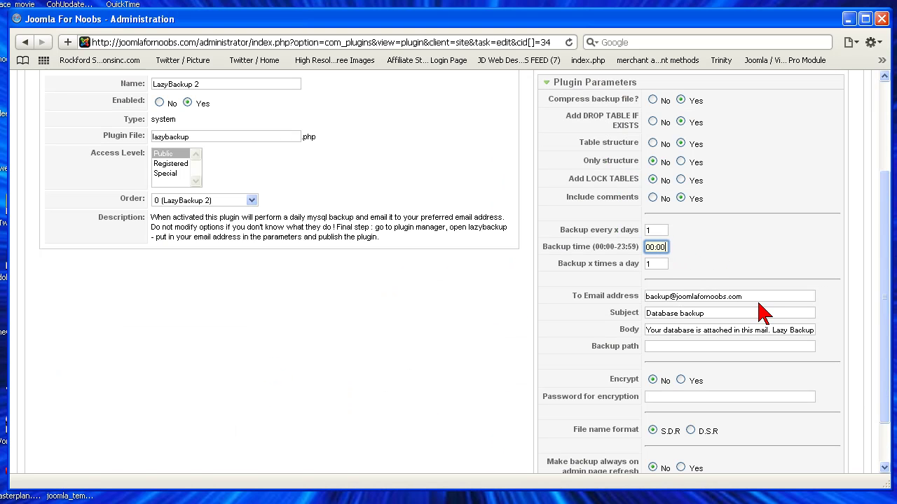
key(BackSpace)
key(BackSpace)
text(12)
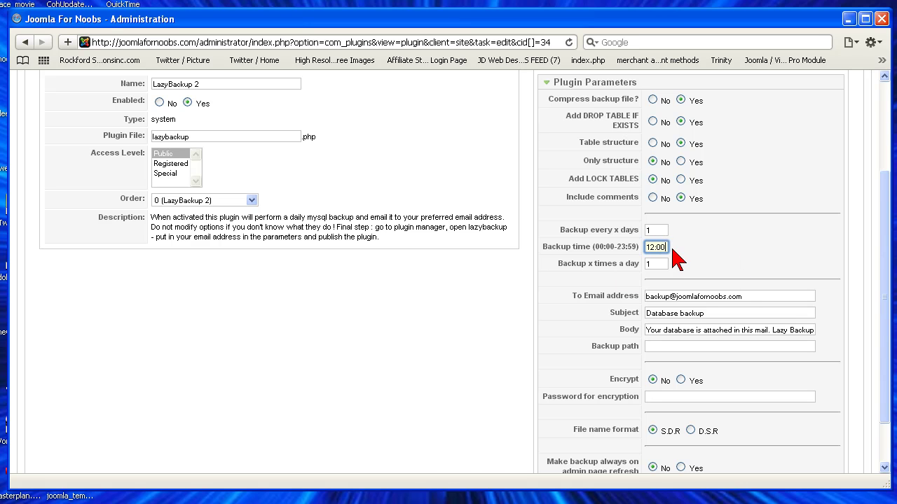
click(662, 230)
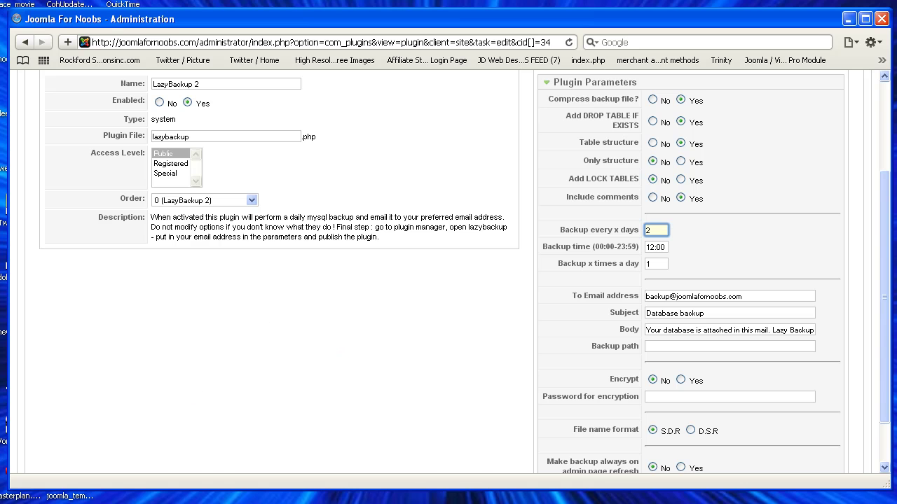
scroll(336, 410, up, 4)
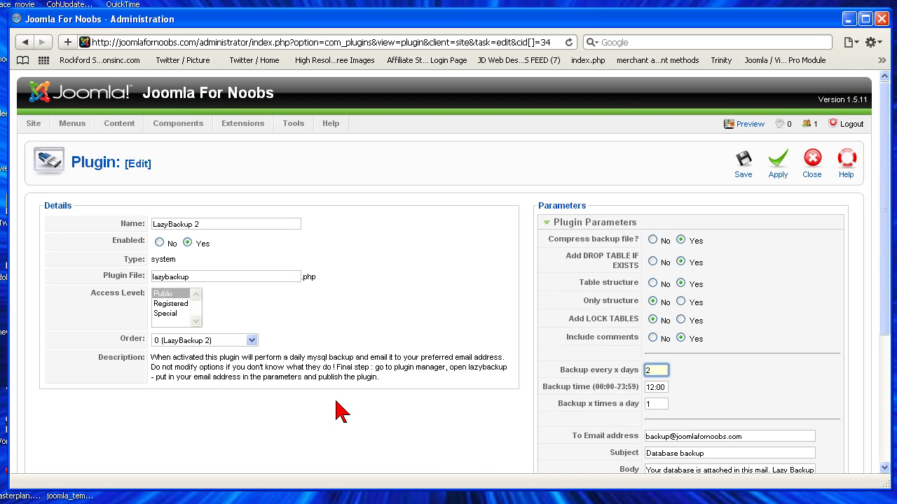